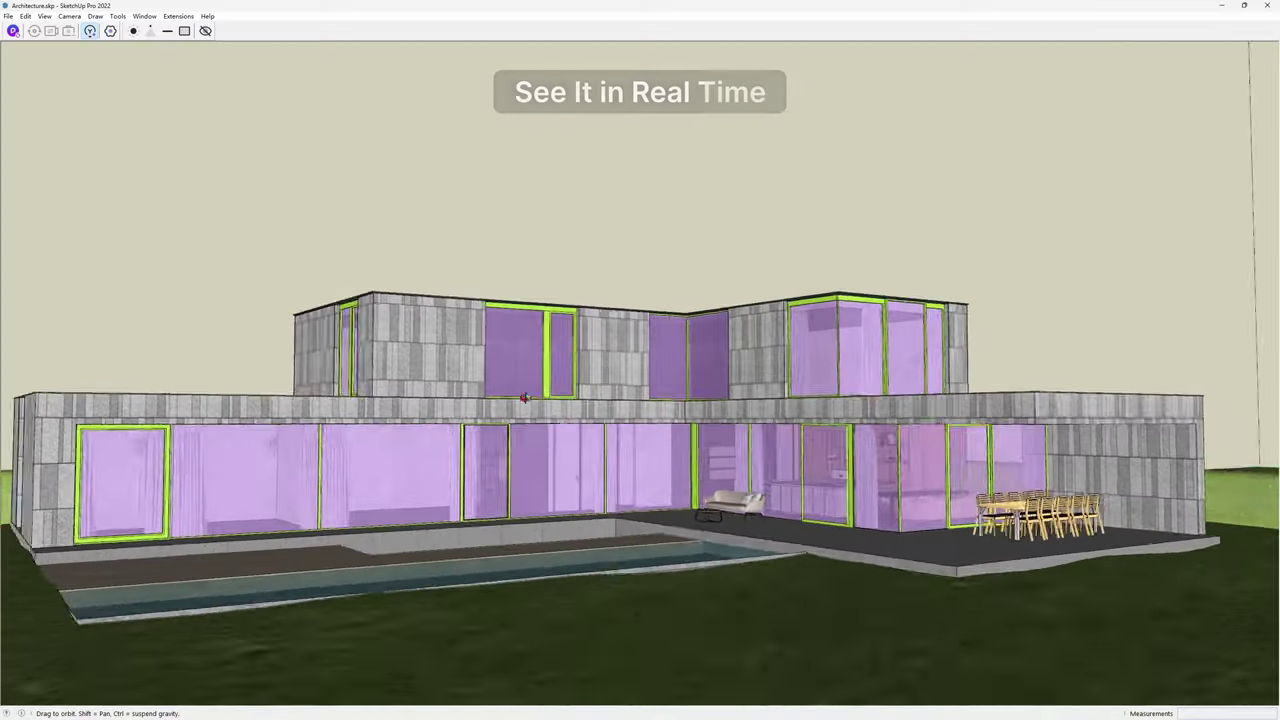
Orbit the SketchUp house model to view it from a new angle.
drag(524, 397, 589, 427)
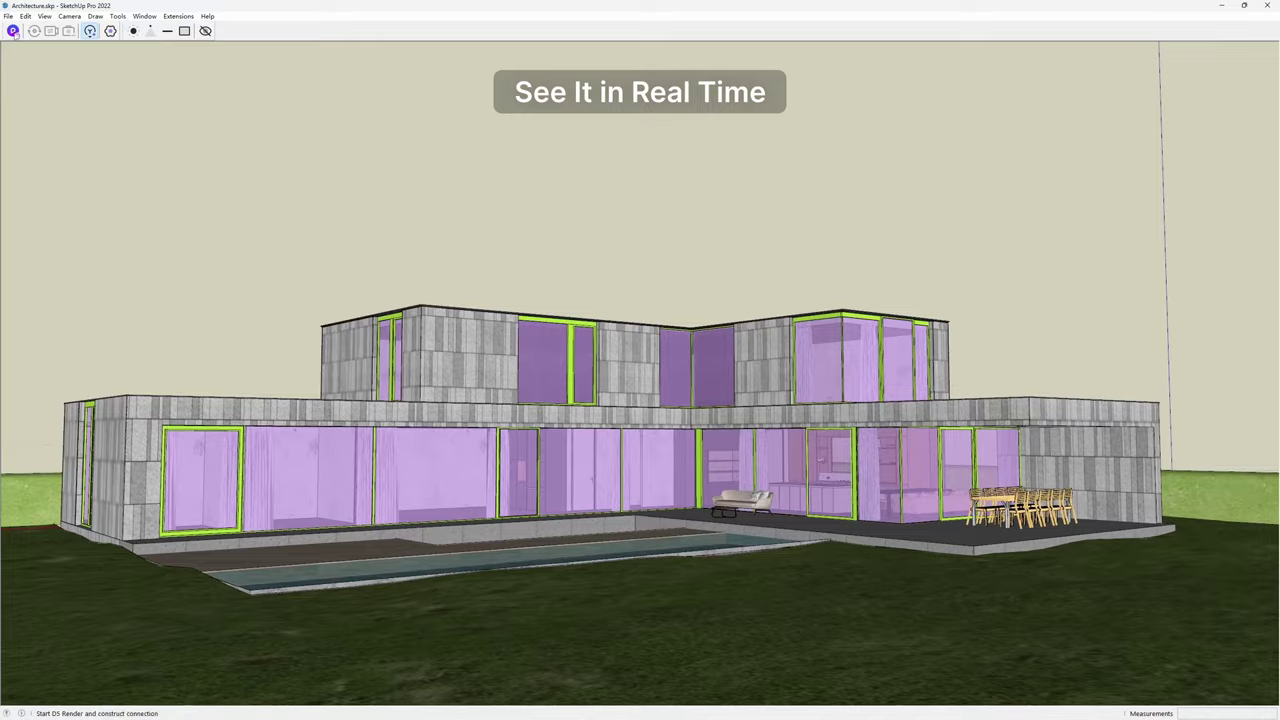
Launch D5 Render from the SketchUp plugin, connect the house model, and orbit to sync the view.
click(12, 31)
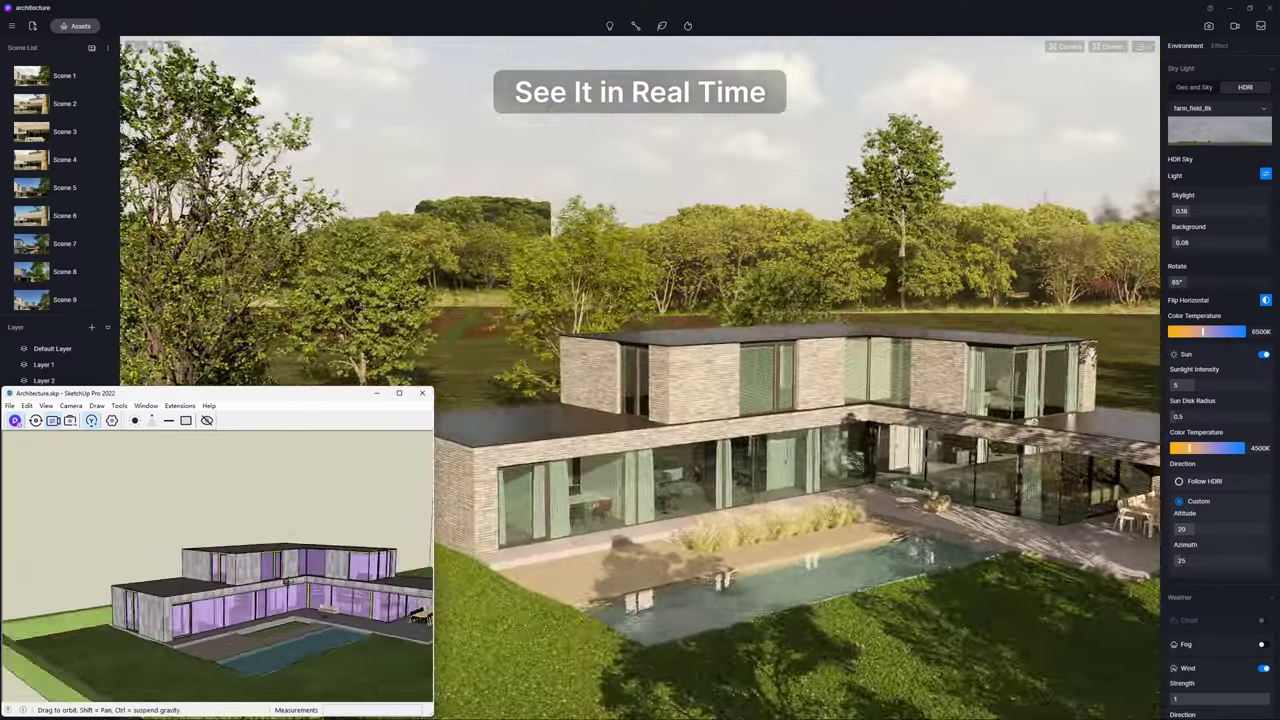
mouse_move(230, 560)
middle_down()
mouse_move(277, 587)
mouse_move(281, 570)
middle_up()
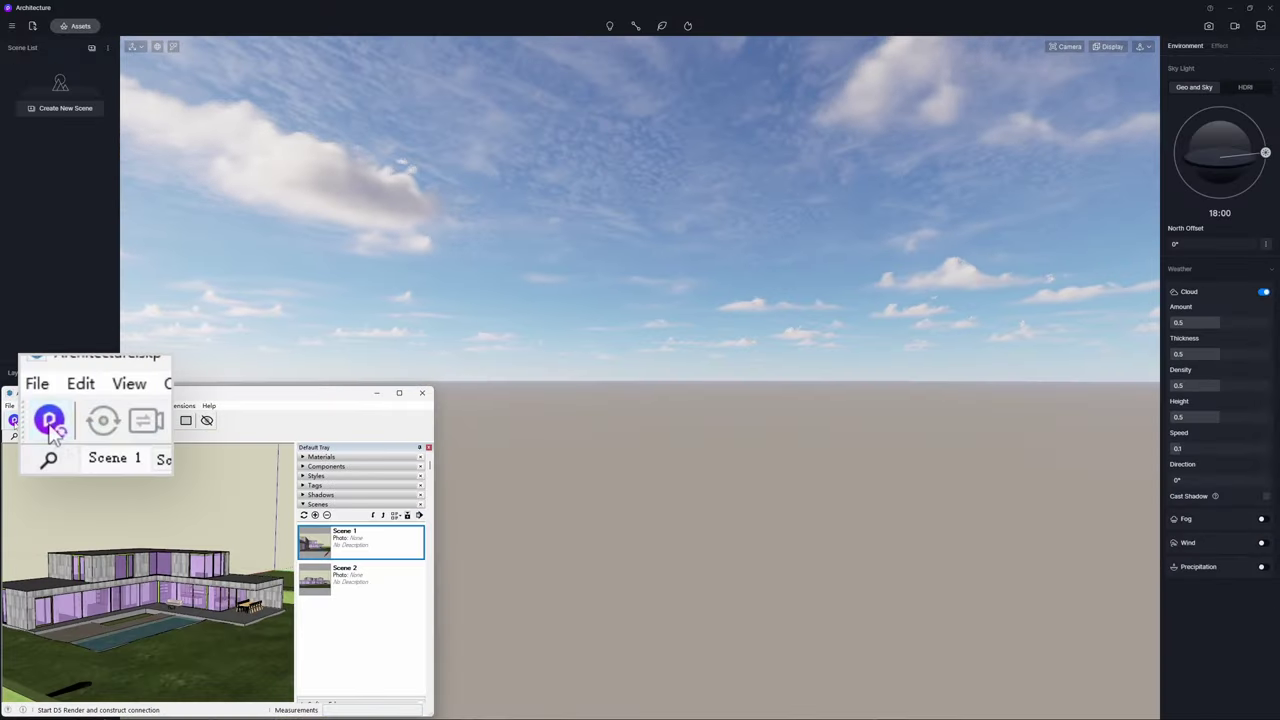
click(52, 425)
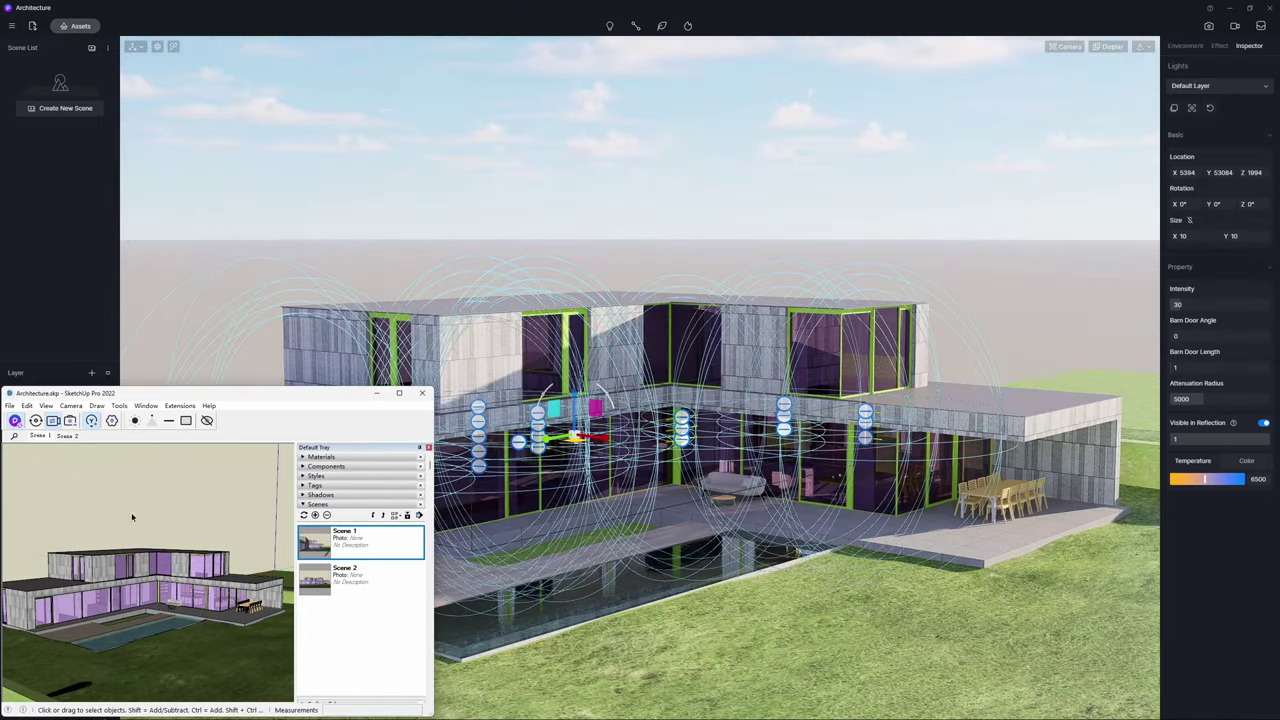
middle_drag(131, 517, 170, 515)
mouse_move(178, 572)
middle_down()
mouse_move(115, 583)
mouse_move(150, 580)
middle_up()
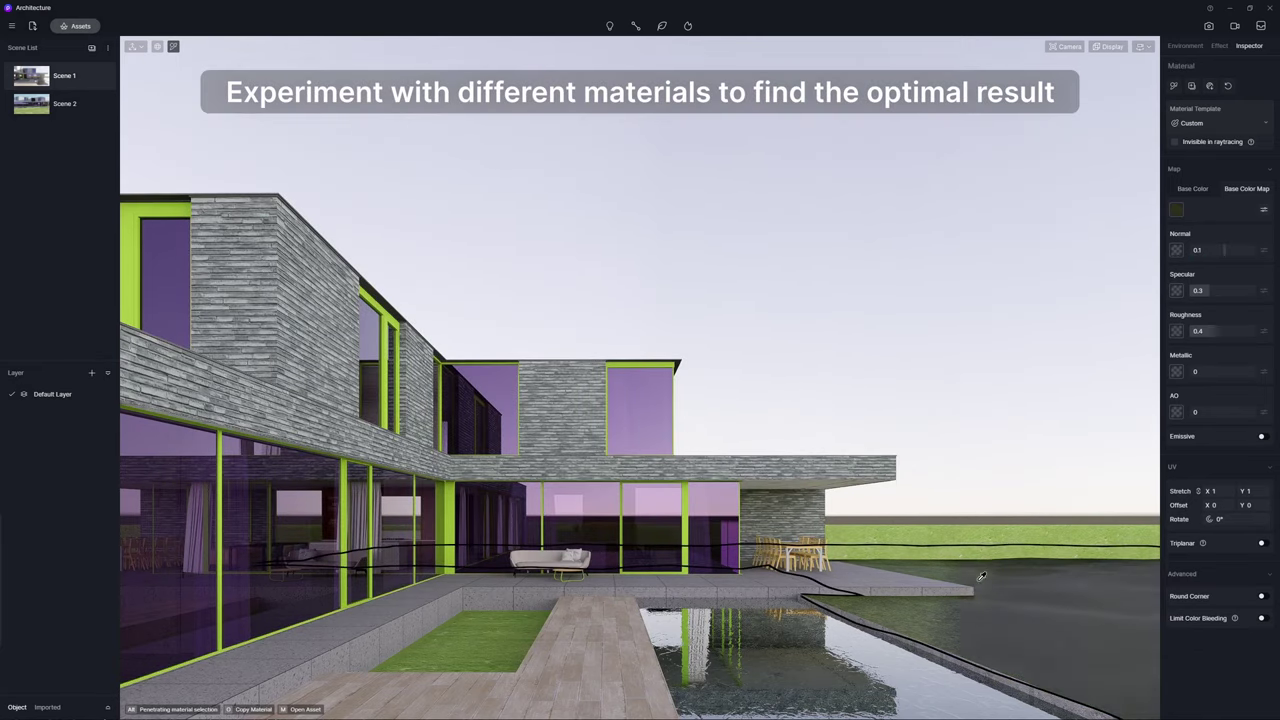
Turn off Triplanar, then apply Black Matte Metal to the frames and Green Curtain Wall Glass to the windows.
click(1262, 543)
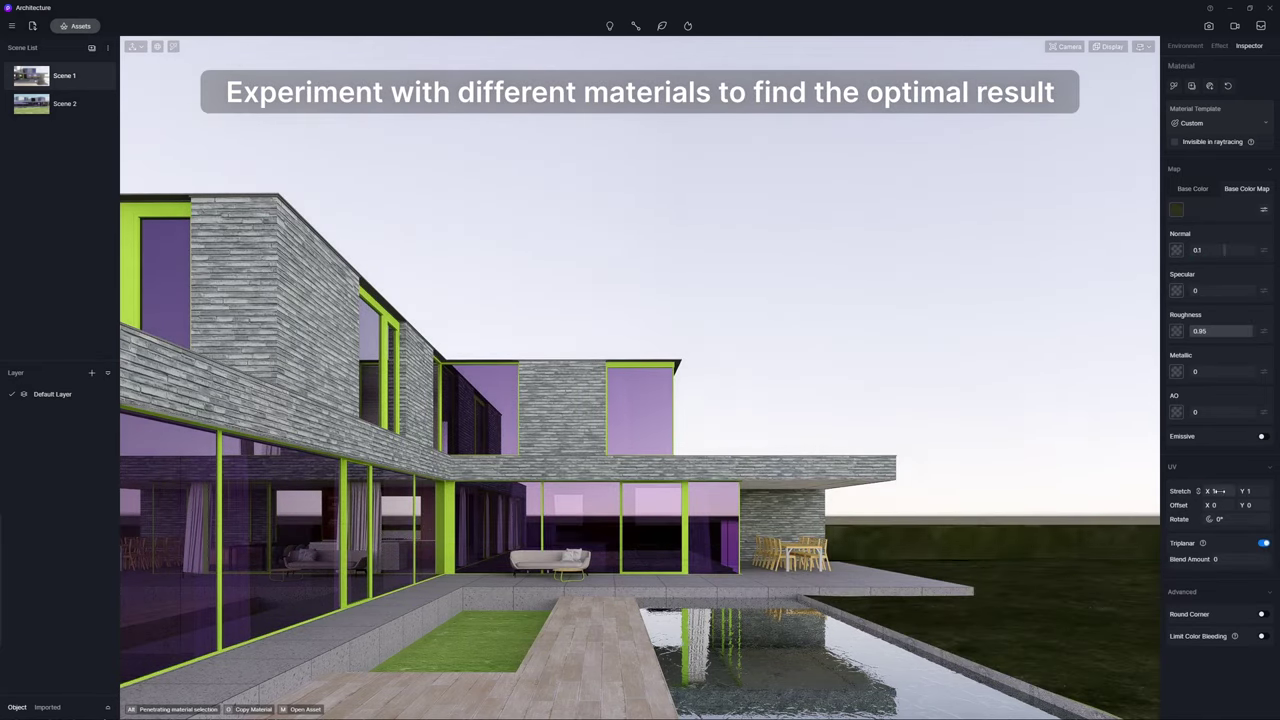
drag(457, 500, 679, 354)
click(762, 243)
drag(1084, 170, 300, 500)
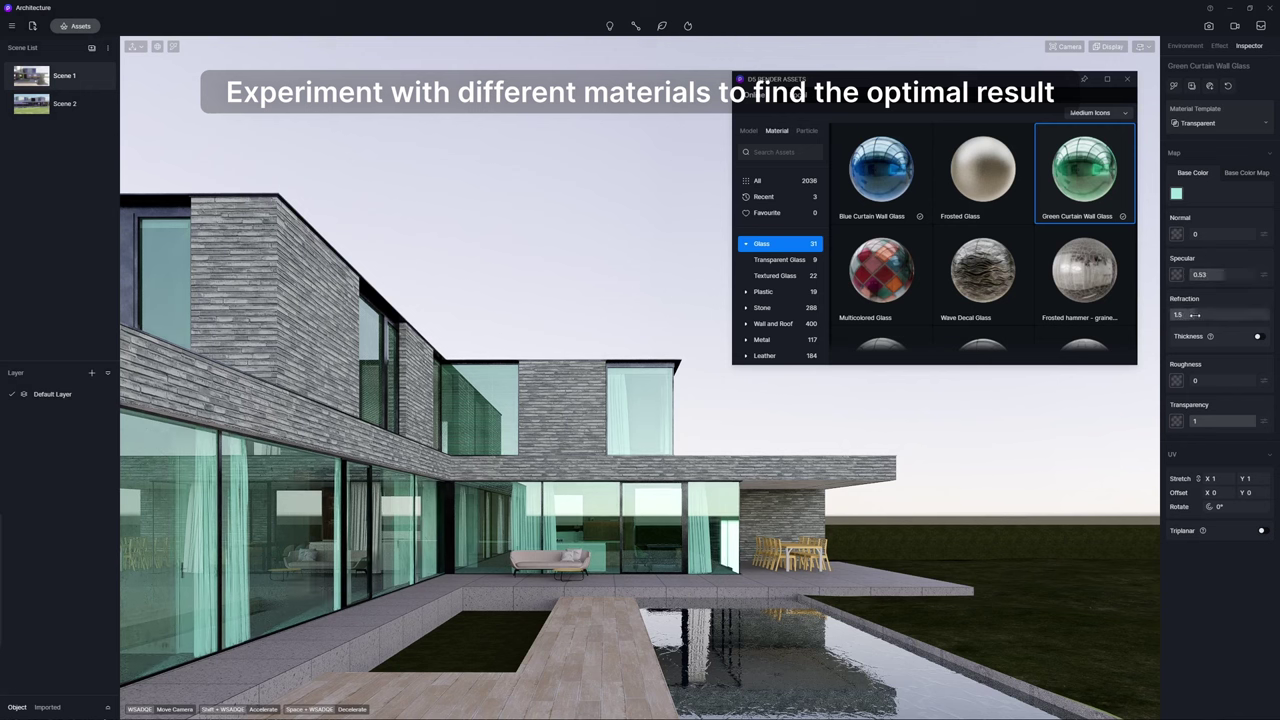
Add glass thickness, lower transparency, darken its colour, then reduce pool water specular and flow velocity.
click(1258, 336)
drag(1250, 440, 1229, 442)
drag(1229, 313, 1218, 313)
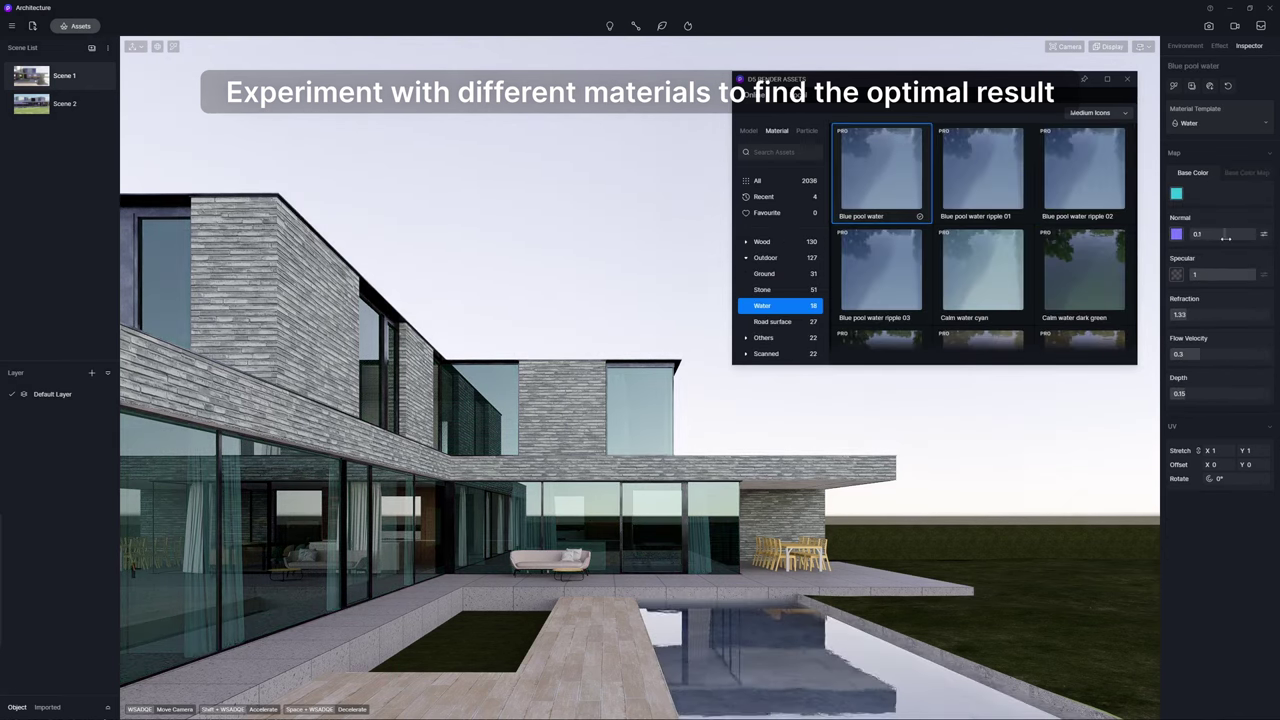
drag(1222, 276, 1199, 280)
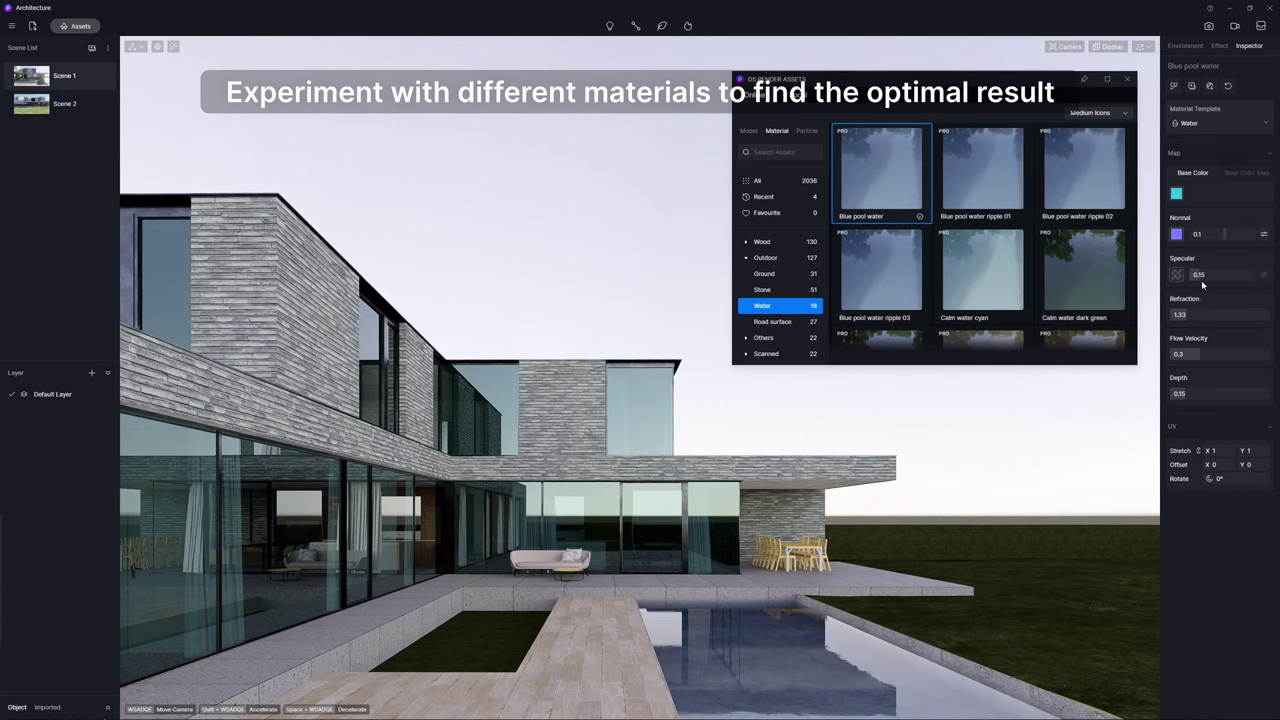
drag(1200, 354, 1185, 354)
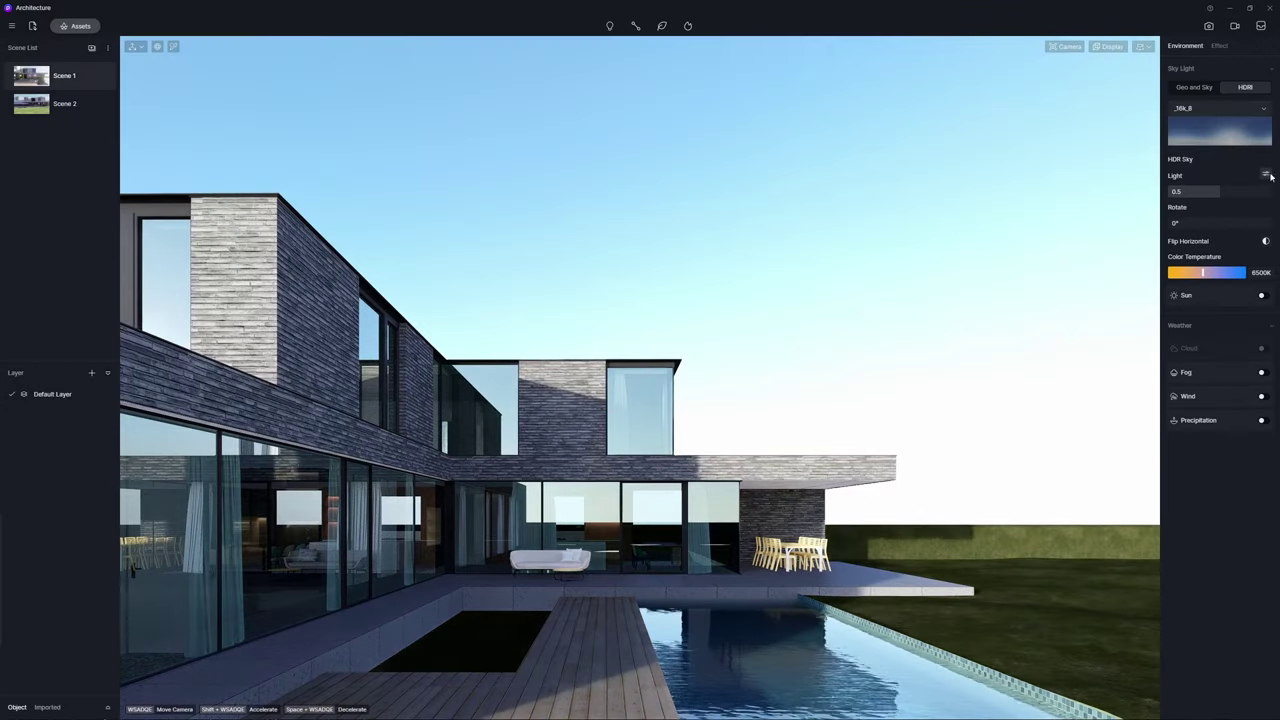
Dim and flip the HDRI sky, and enable sunlight at intensity 5 with a custom 20° altitude.
mouse_move(1205, 246)
mouse_down()
mouse_move(1188, 246)
mouse_move(1187, 284)
mouse_up()
click(1263, 354)
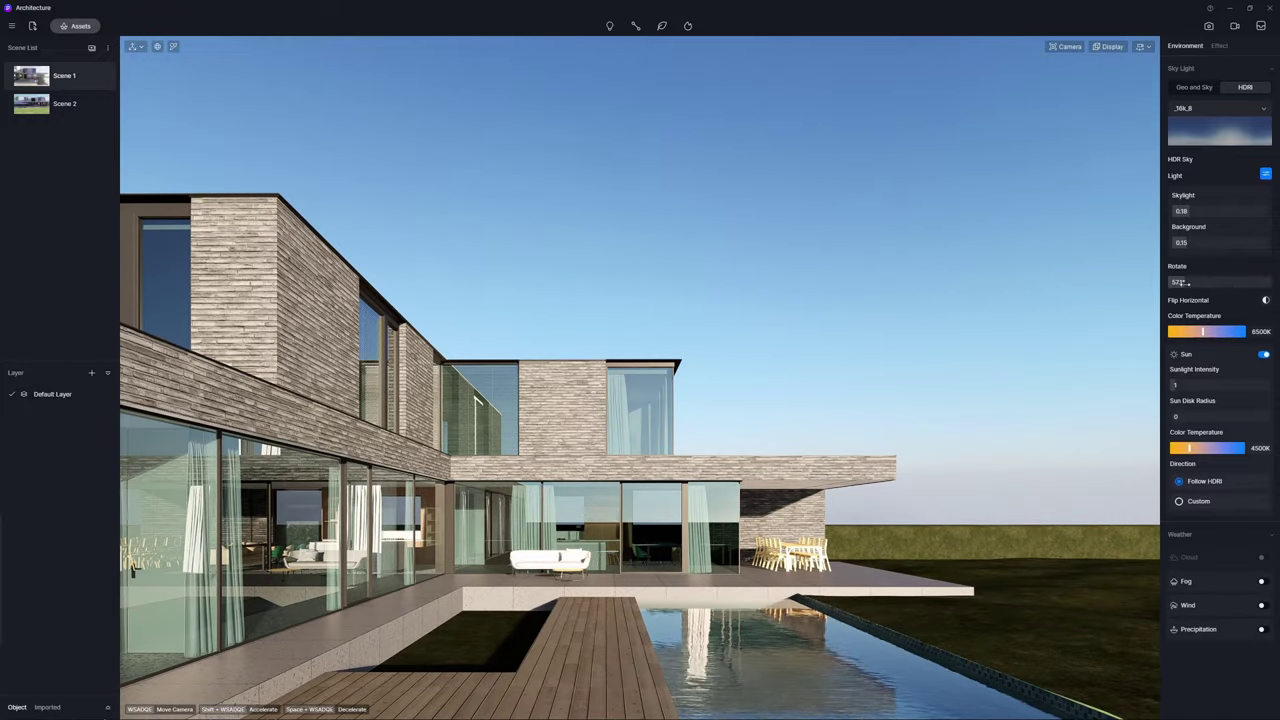
click(1265, 300)
mouse_move(1178, 386)
mouse_down()
mouse_move(1194, 389)
mouse_move(1186, 416)
mouse_up()
click(1179, 501)
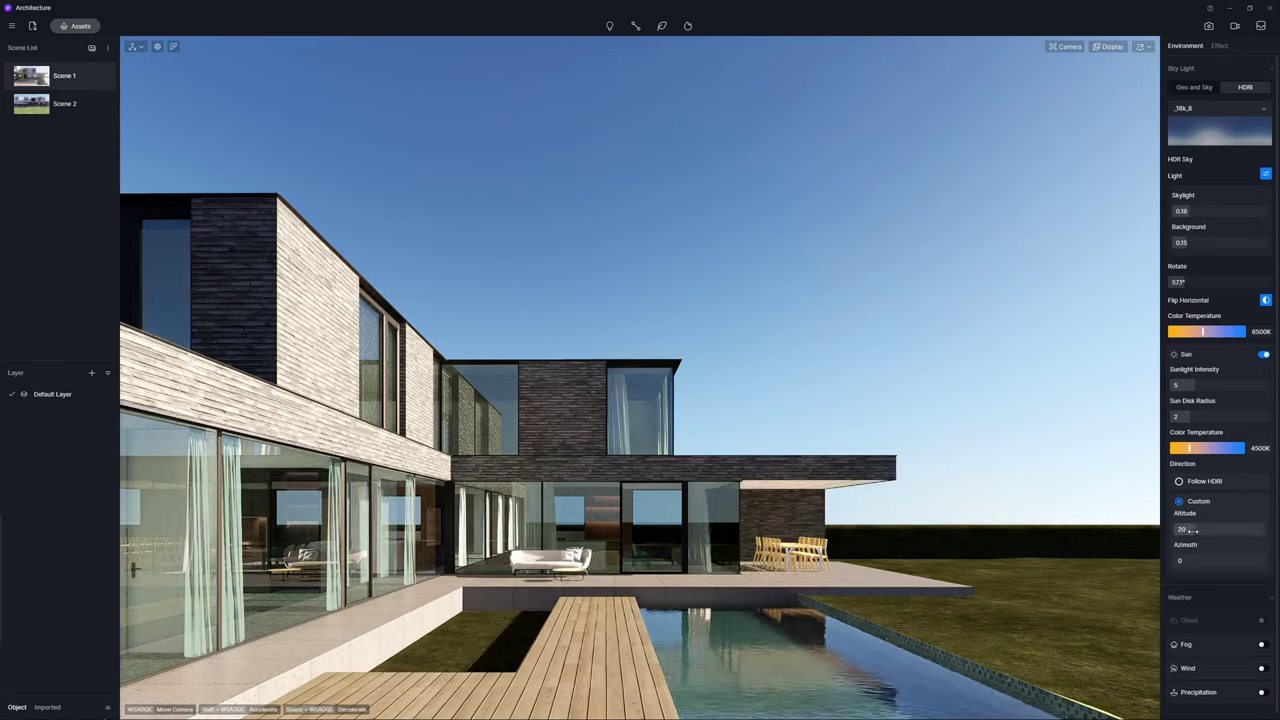
drag(1182, 560, 1192, 560)
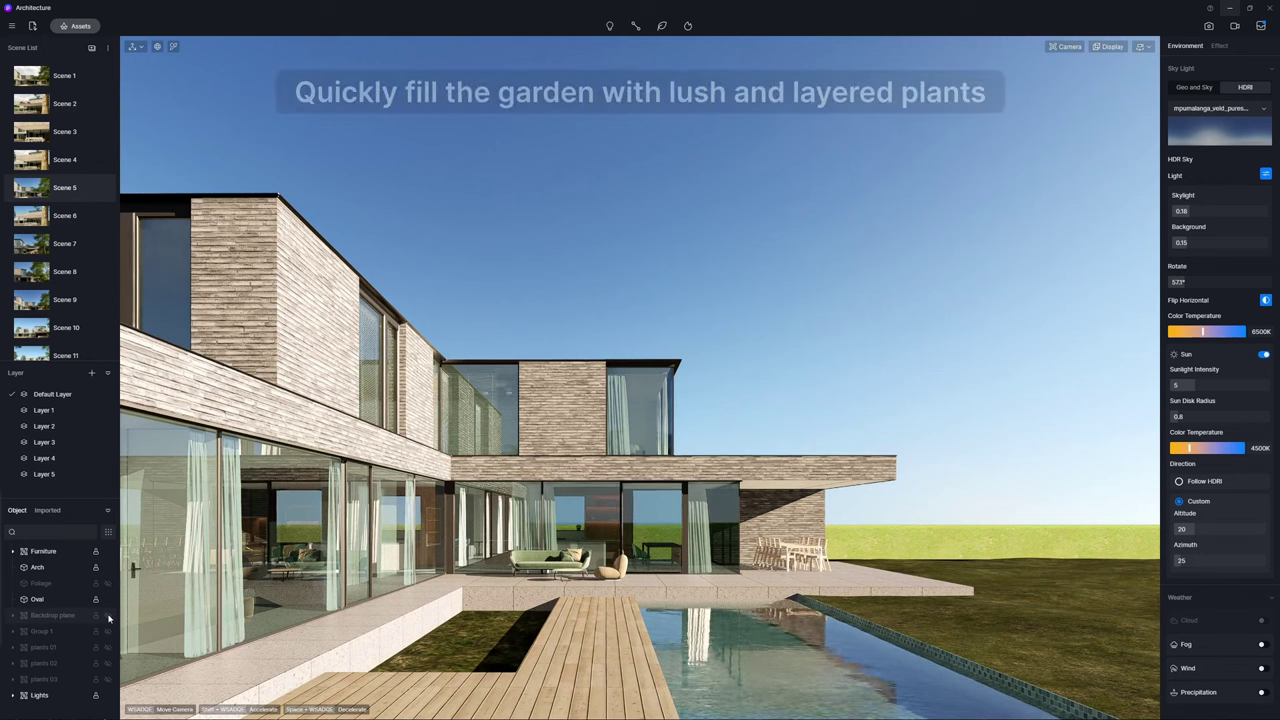
Unhide the Backdrop-plane, Group 1 trees, and plants 01, 02 and 03 in the Object list.
click(108, 615)
click(108, 631)
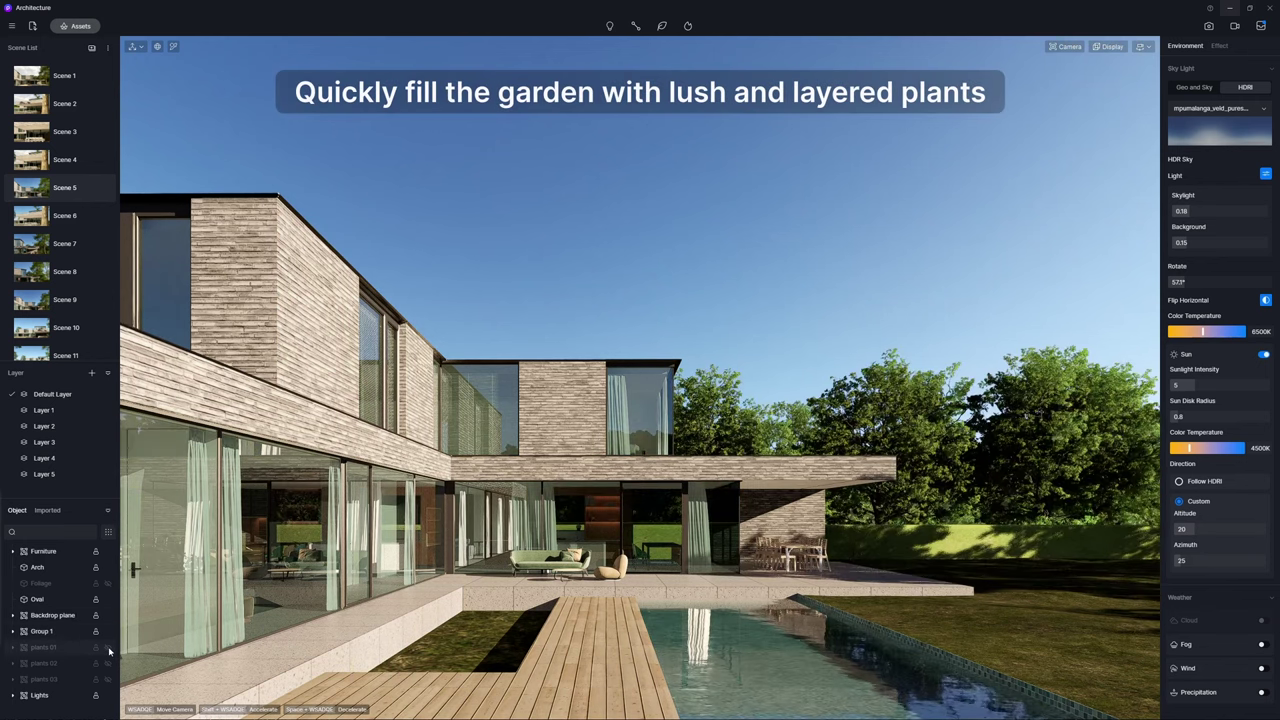
click(108, 647)
click(108, 663)
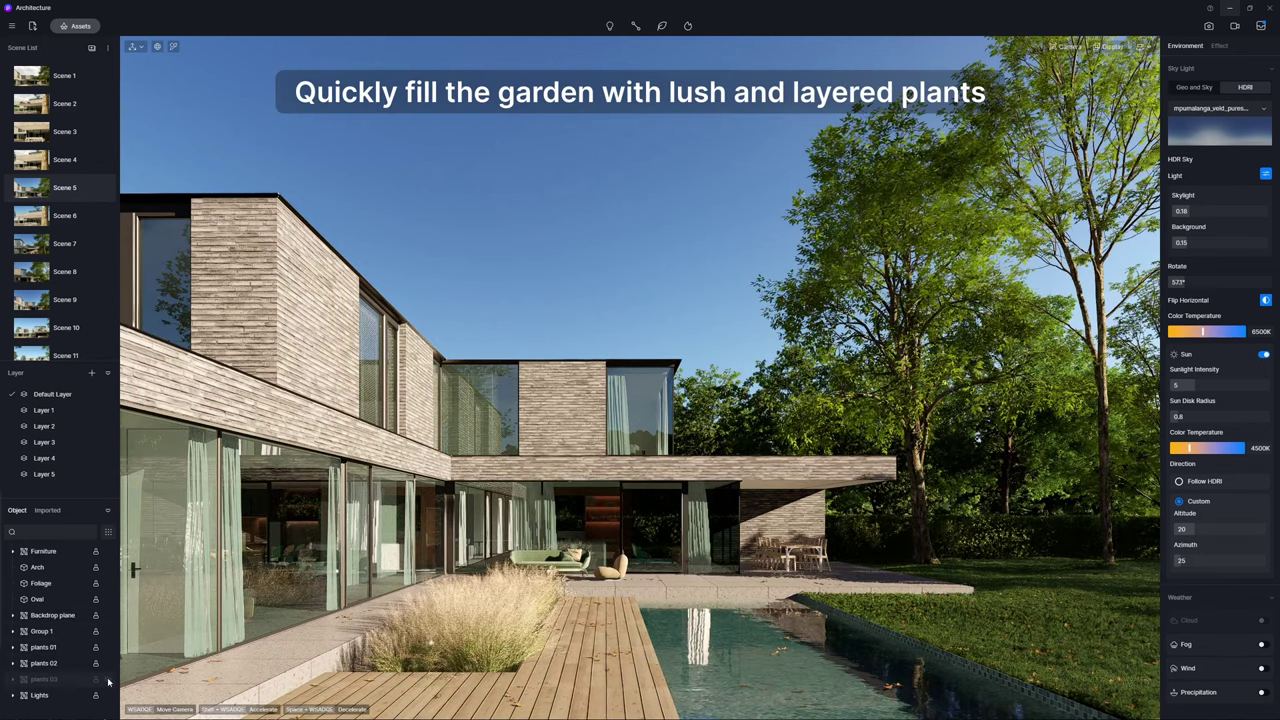
click(108, 679)
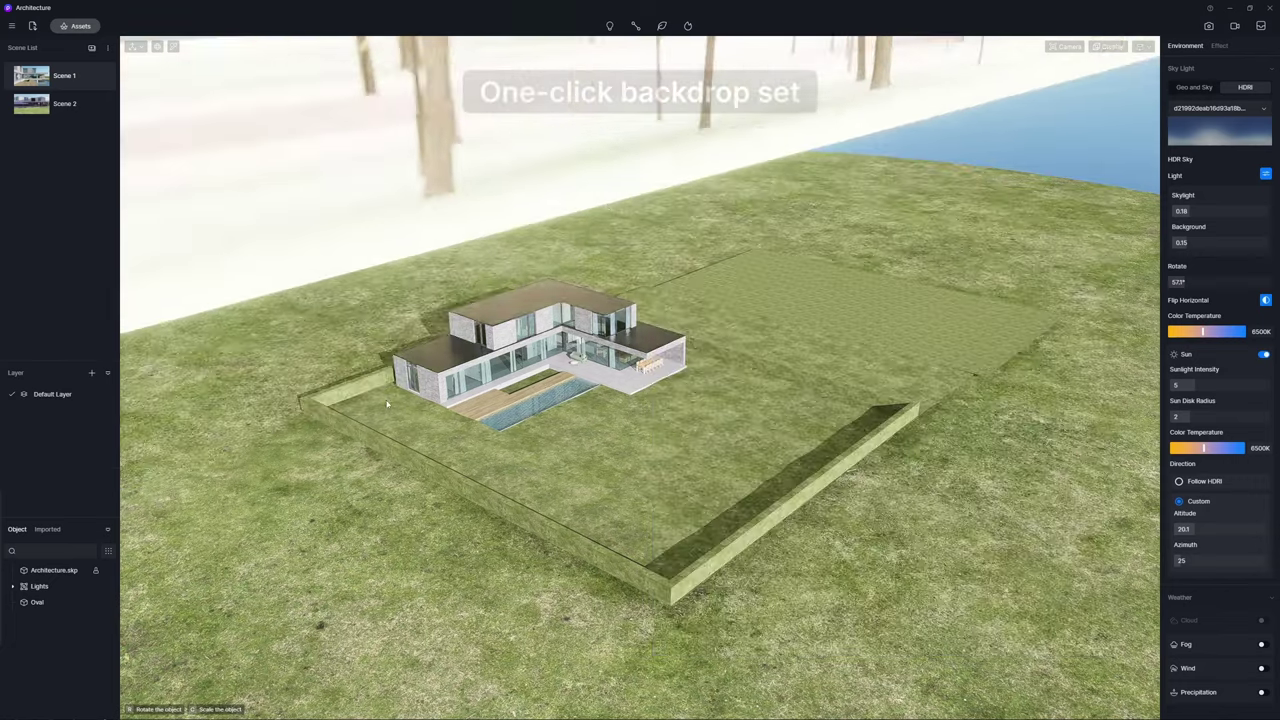
Place an Autumn Trees 02 backdrop strip behind the lawn and copy it to the right.
click(427, 248)
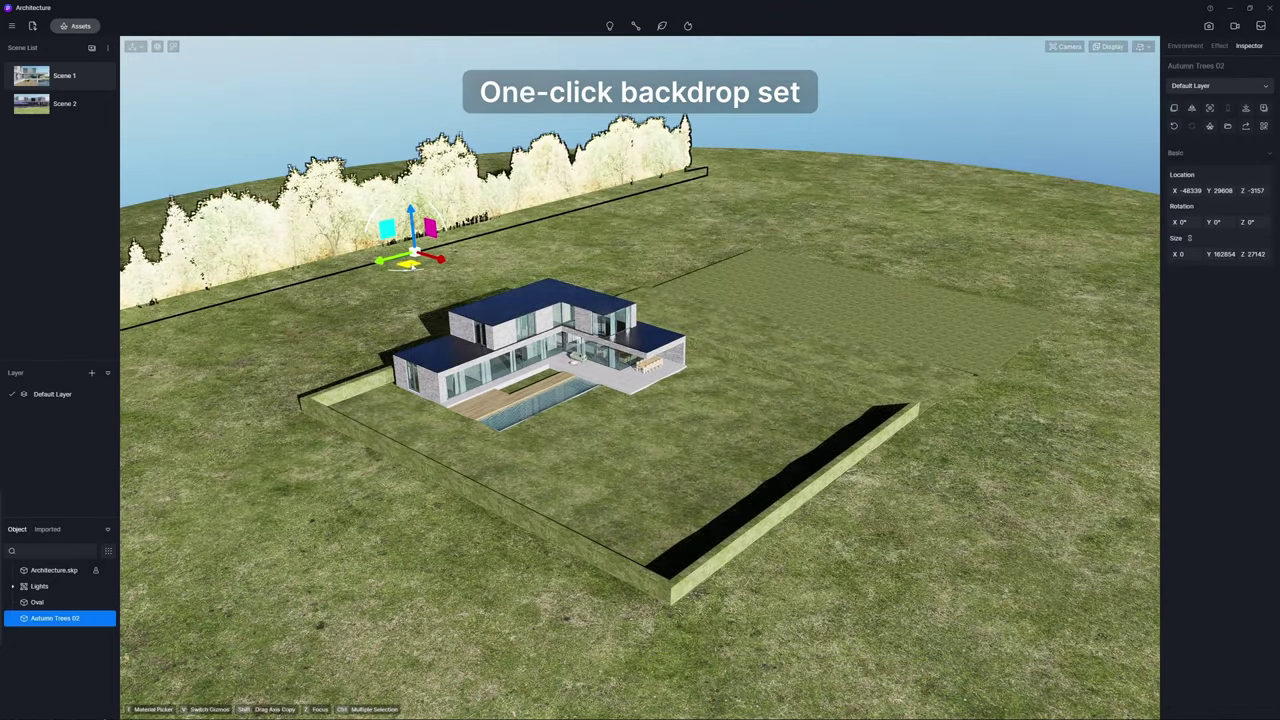
shift+drag(427, 248, 587, 230)
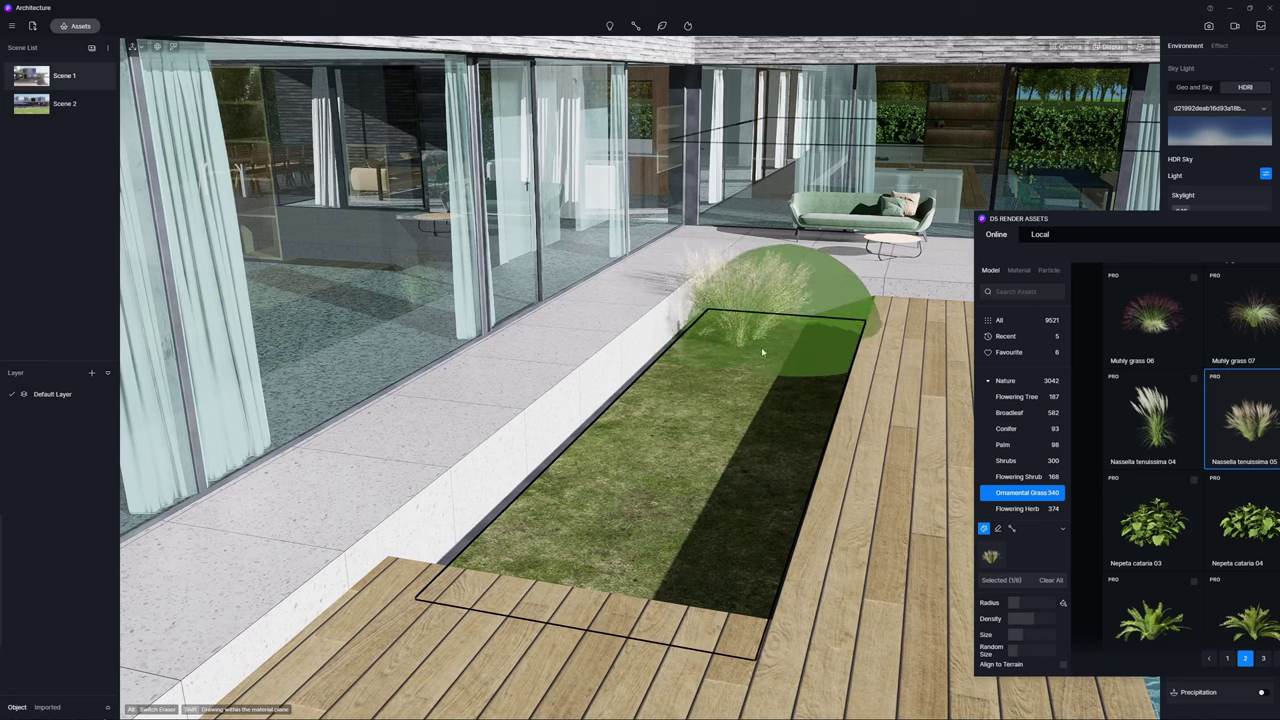
Brush-scatter ornamental grass across the planter beside the wooden deck.
drag(820, 348, 612, 522)
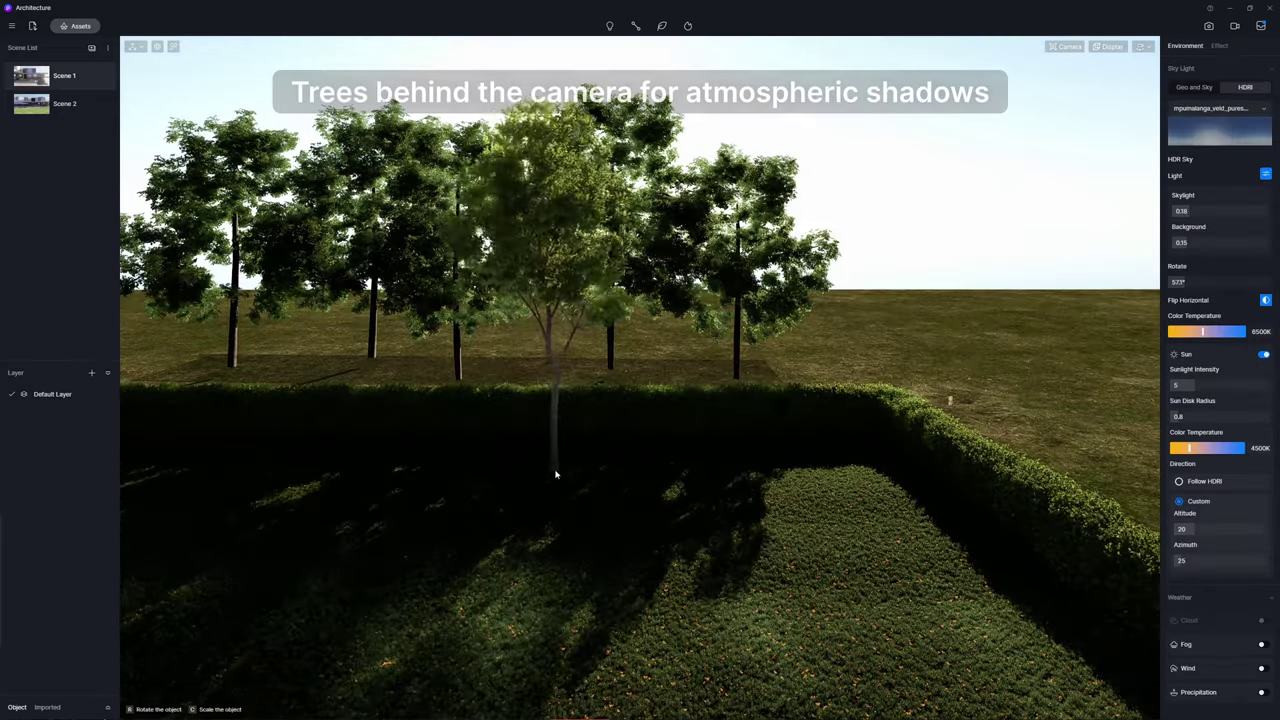
Place two Fraxinus mandshurica 02 trees and a Broadleaf 35 tree on the hedge lawn.
click(551, 471)
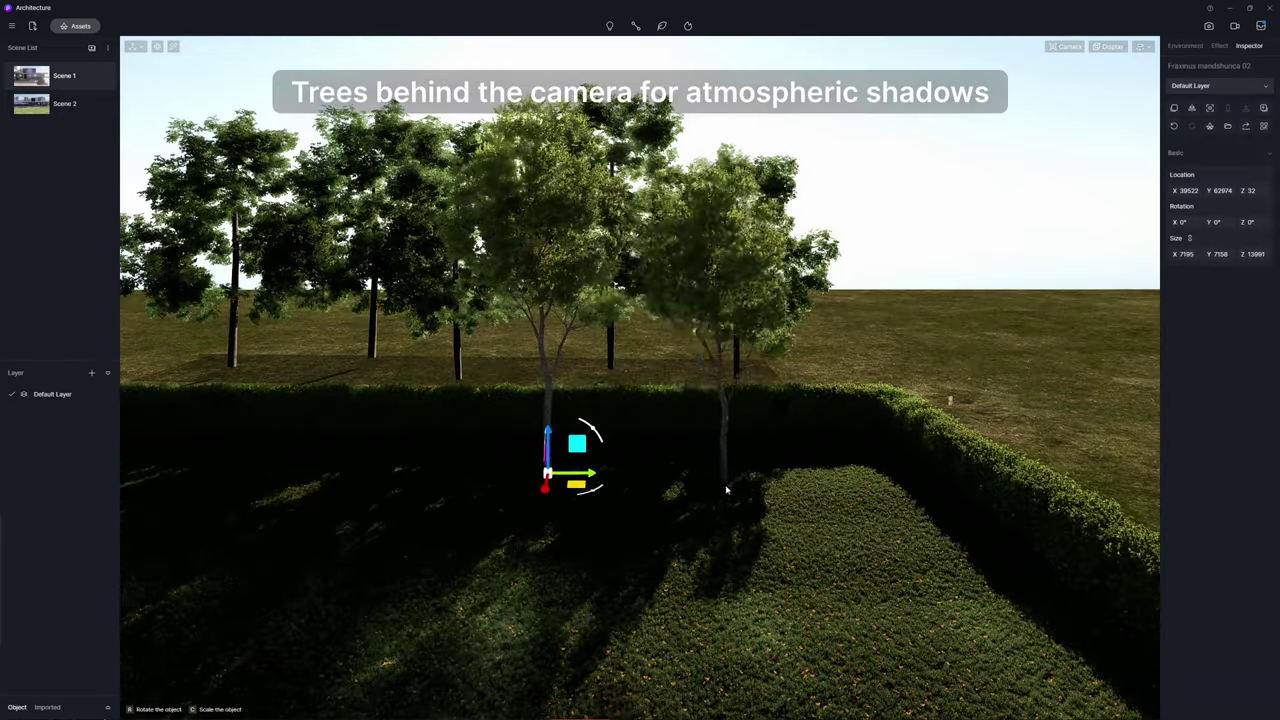
click(697, 462)
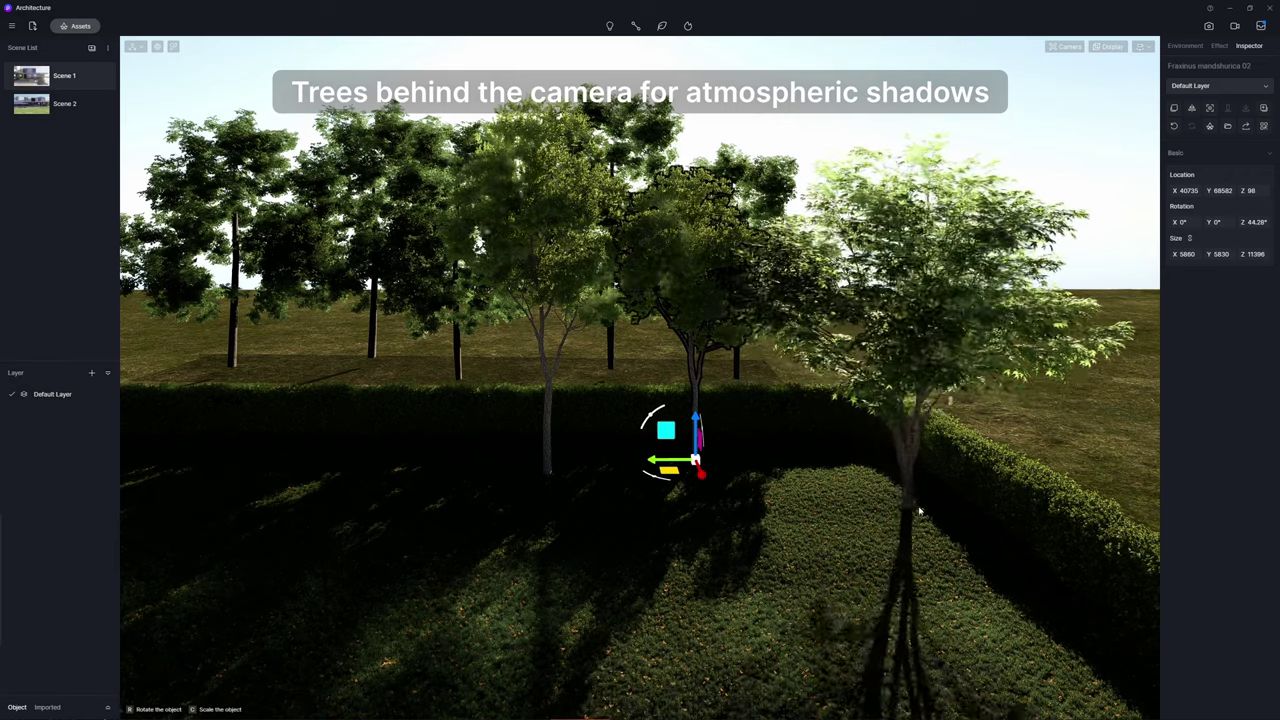
scroll(962, 430, down, 3)
scroll(962, 430, down, 2)
click(857, 414)
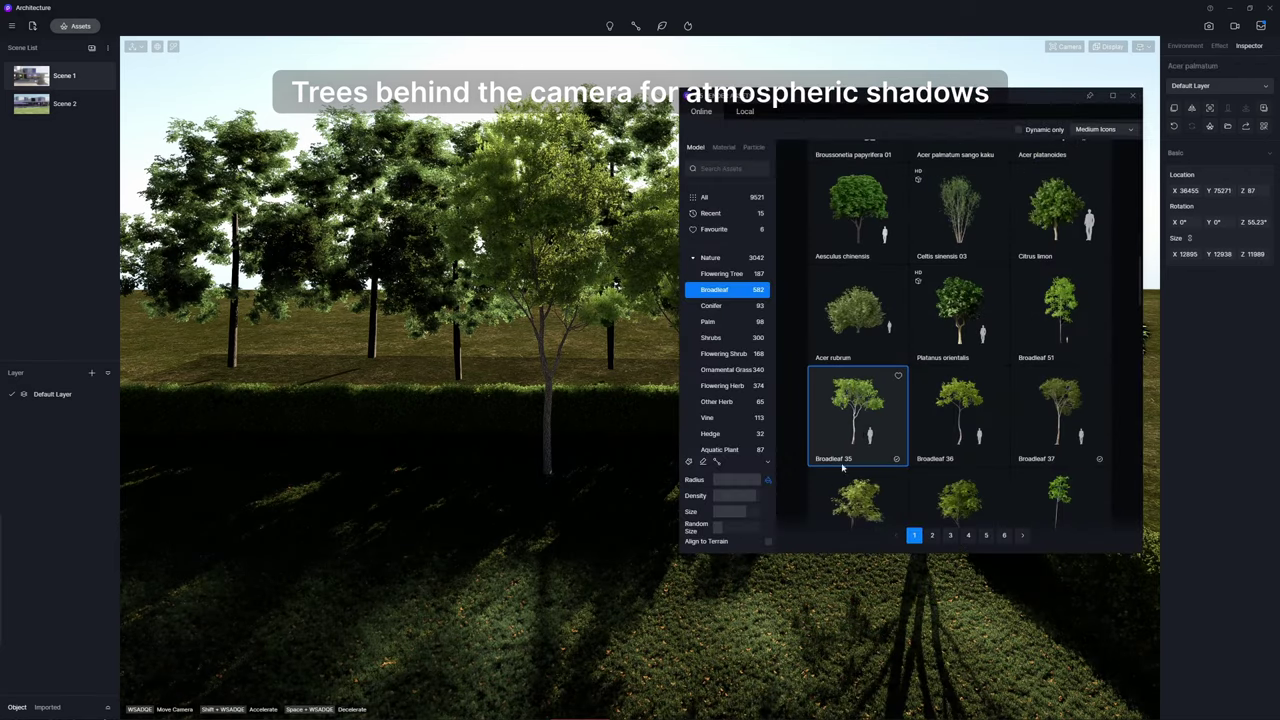
click(918, 505)
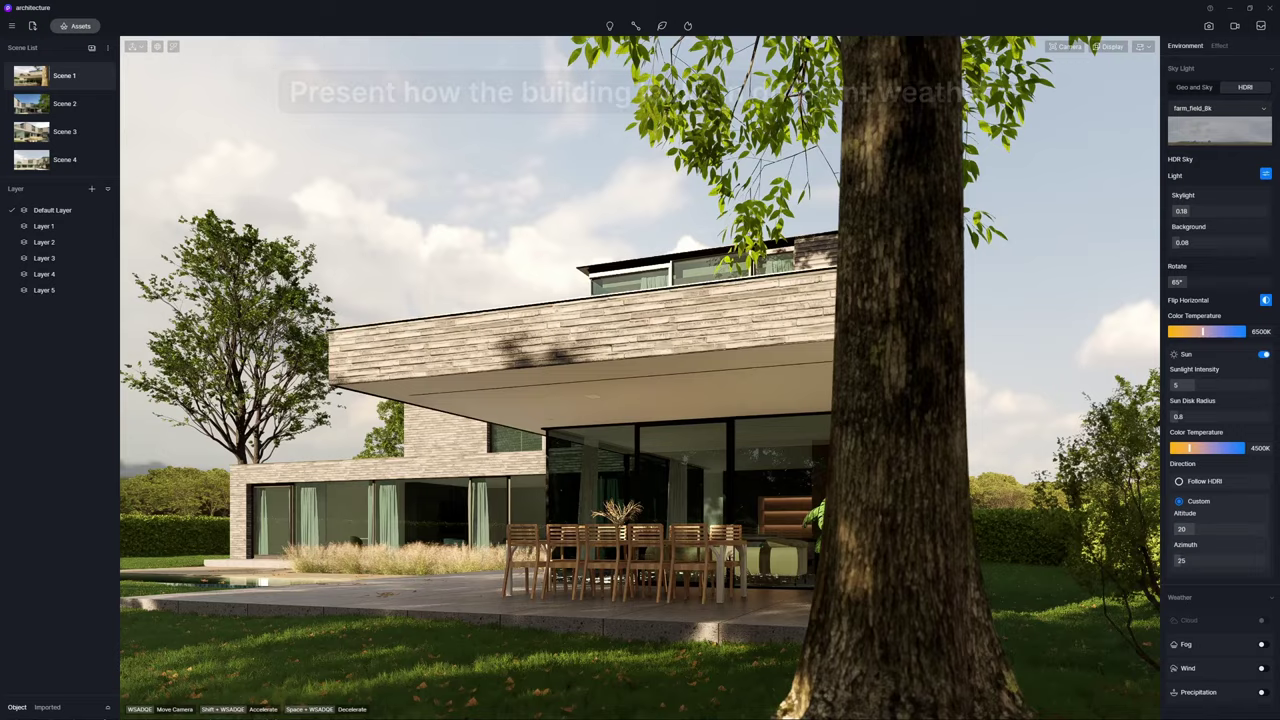
Preview the rainy poolside Scene 3, then the snowy, sunny Scene 4.
click(35, 110)
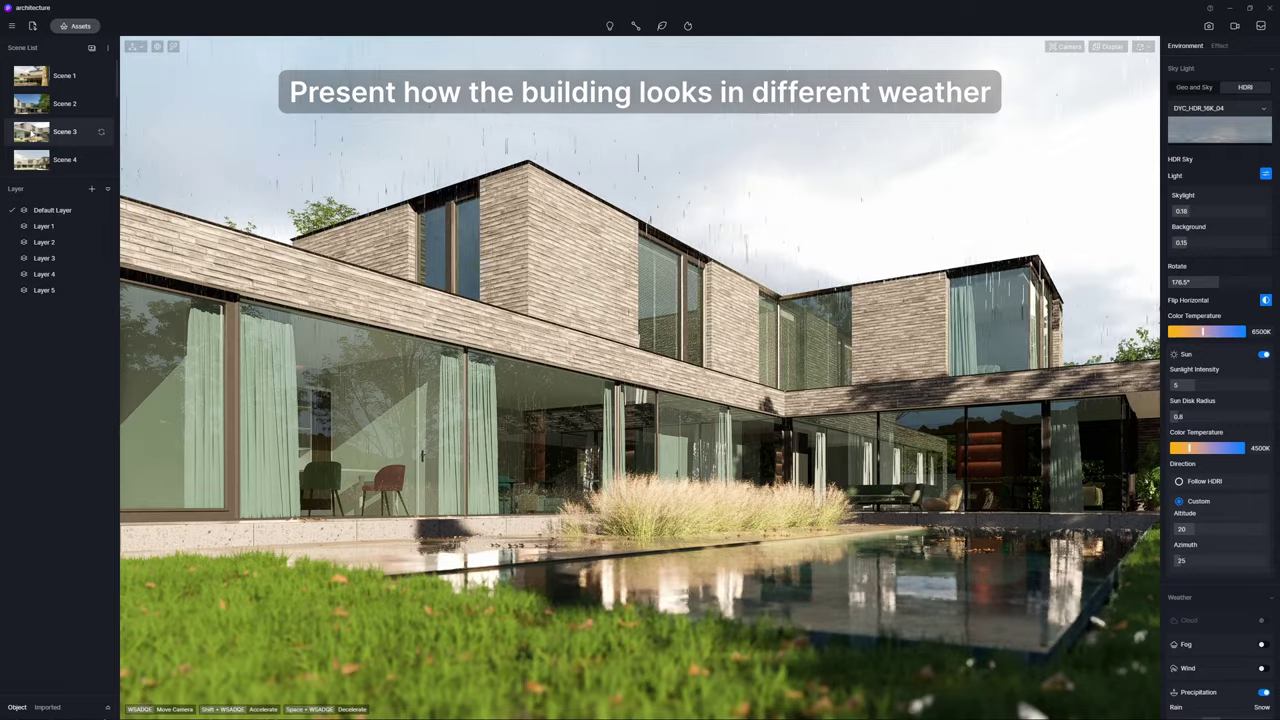
click(60, 159)
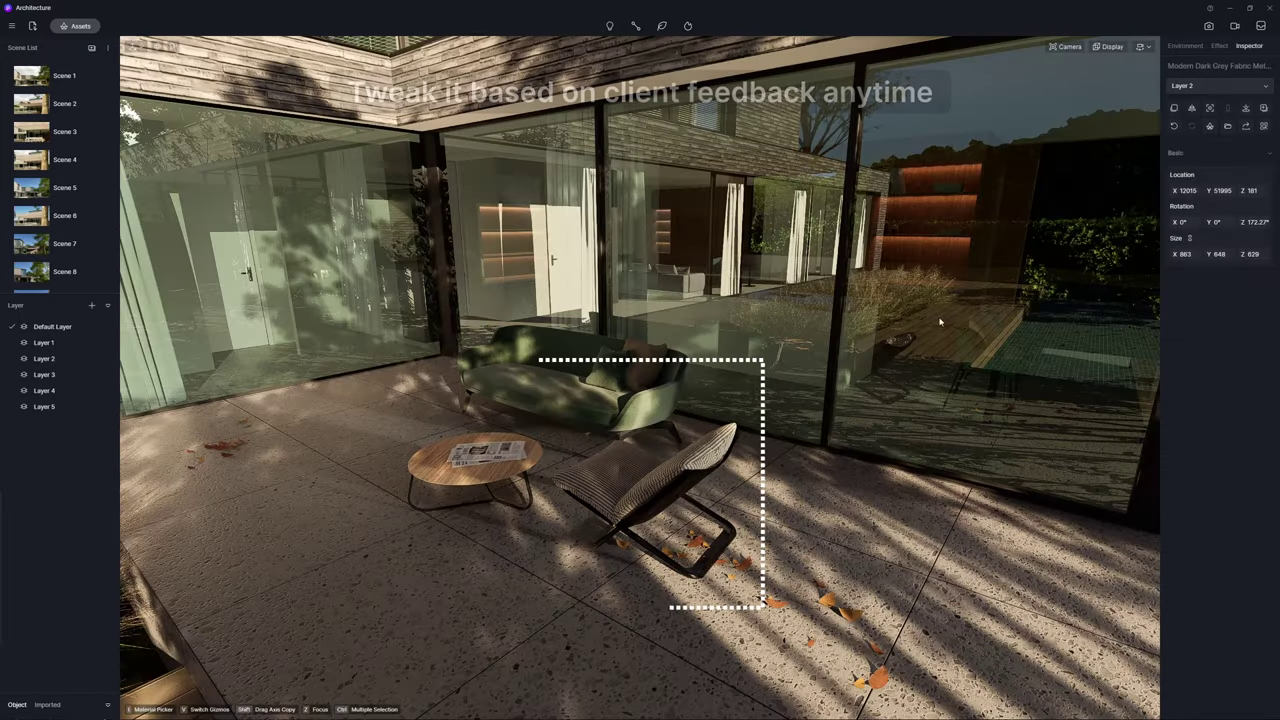
Replace the lounge chair with Modern Fabric Beige Leisure Chair and the newspaper with Books 03.
click(1210, 127)
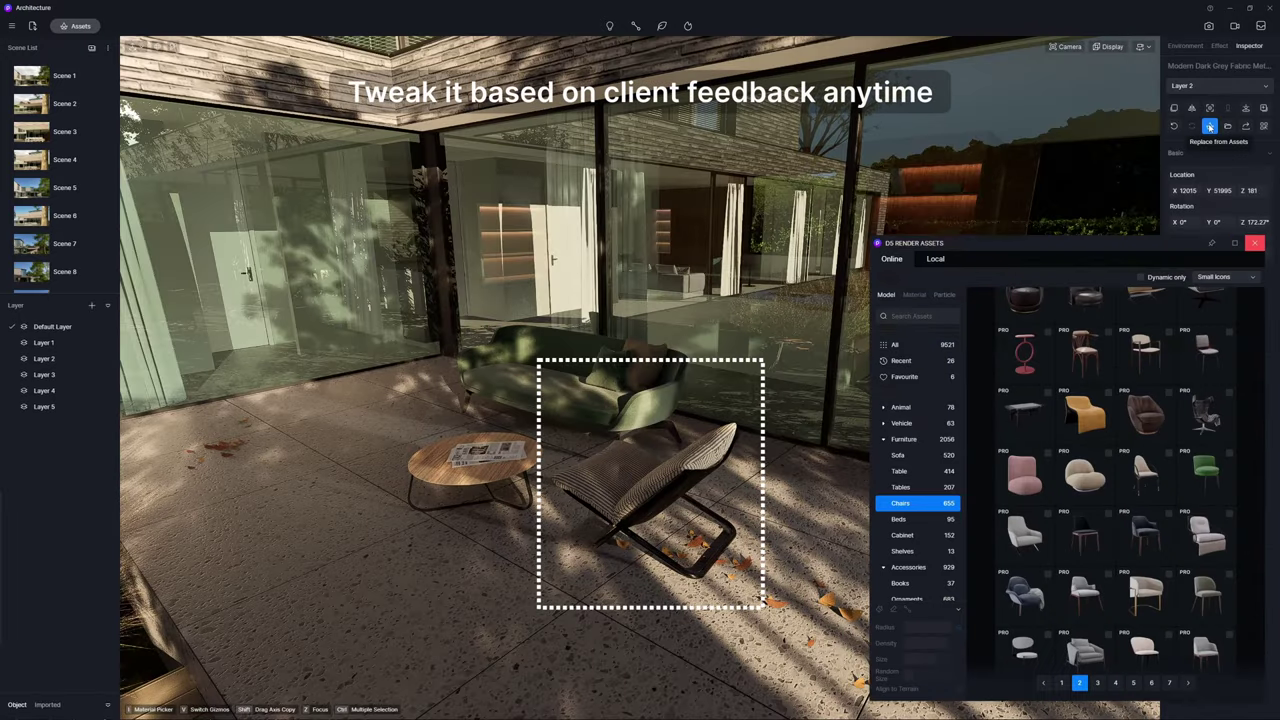
click(1110, 457)
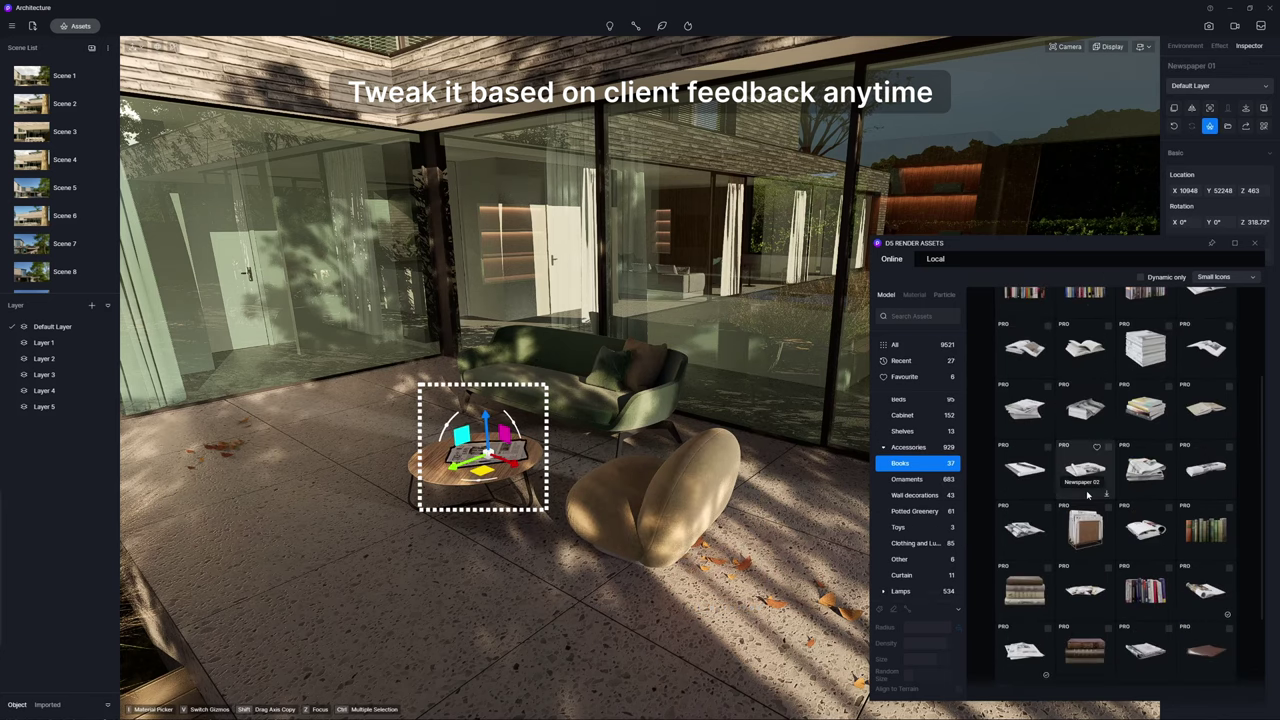
scroll(1090, 495, down, 3)
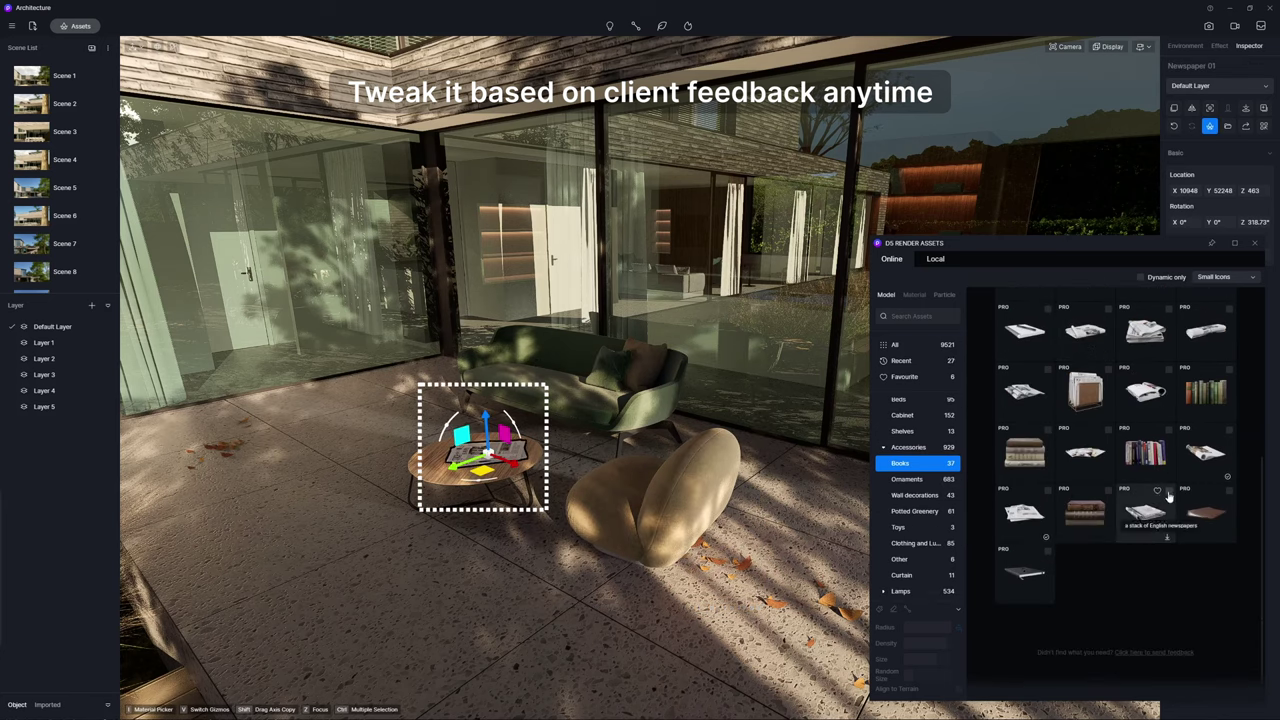
click(1229, 434)
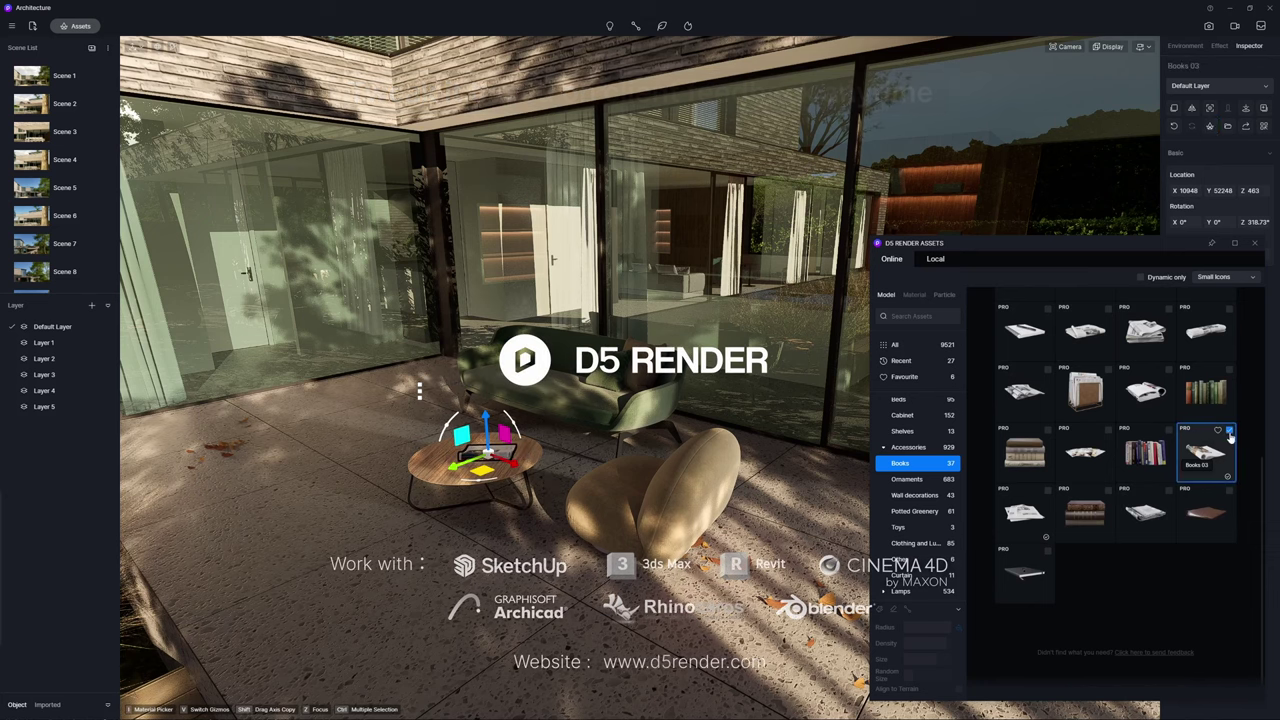